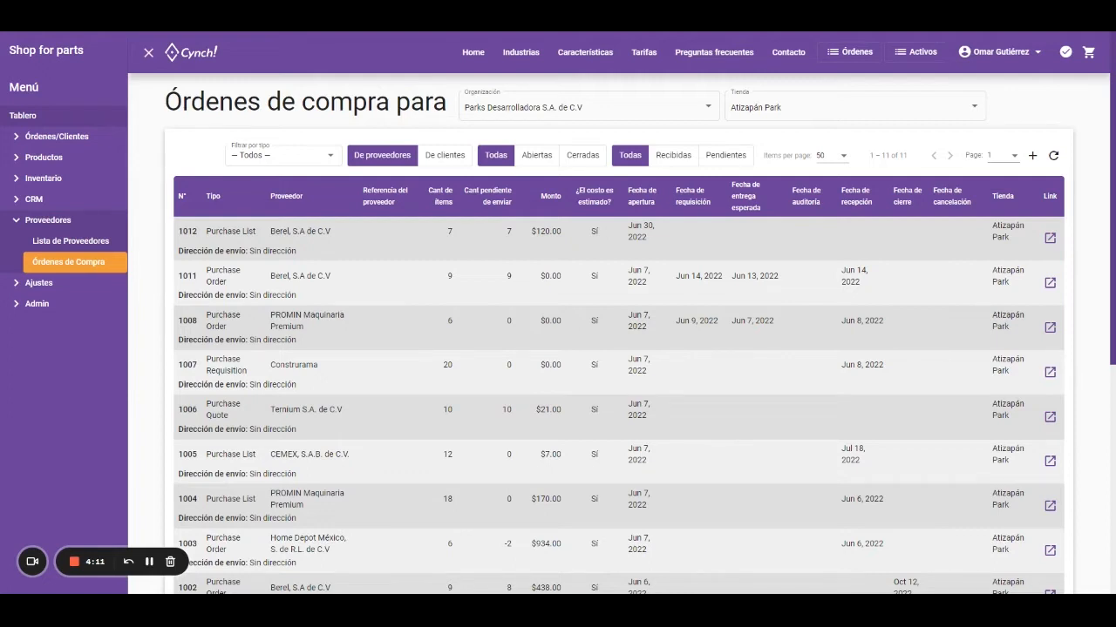
Step: Review the available stores and the order type filter options for the purchase order list
{"action": "mouse_move", "coordinate": [663, 274]}
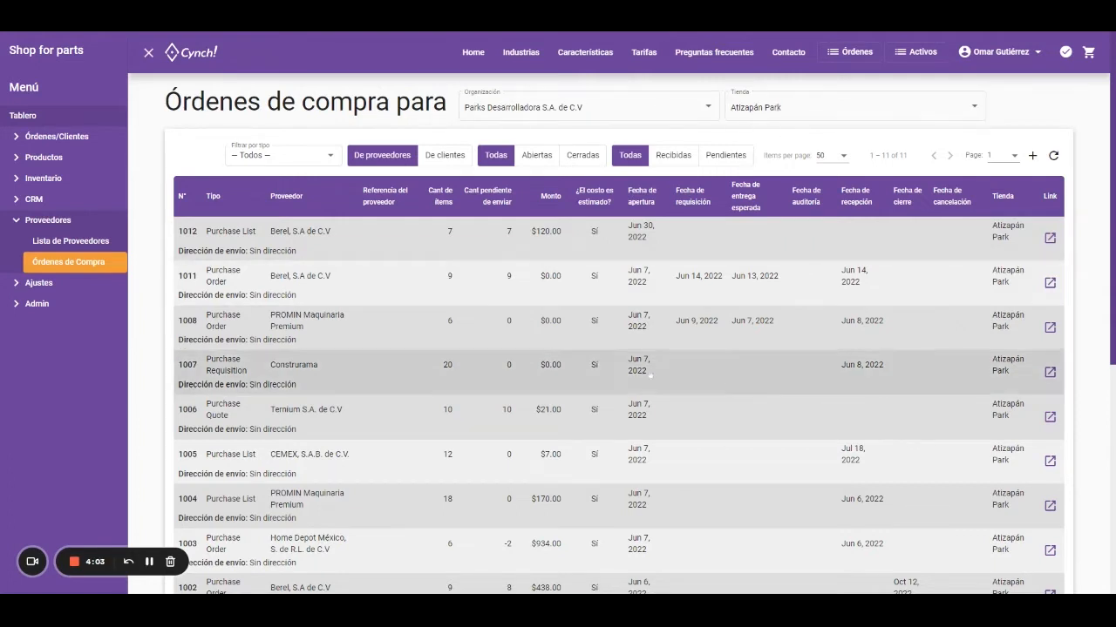
{"action": "left_click", "coordinate": [814, 108]}
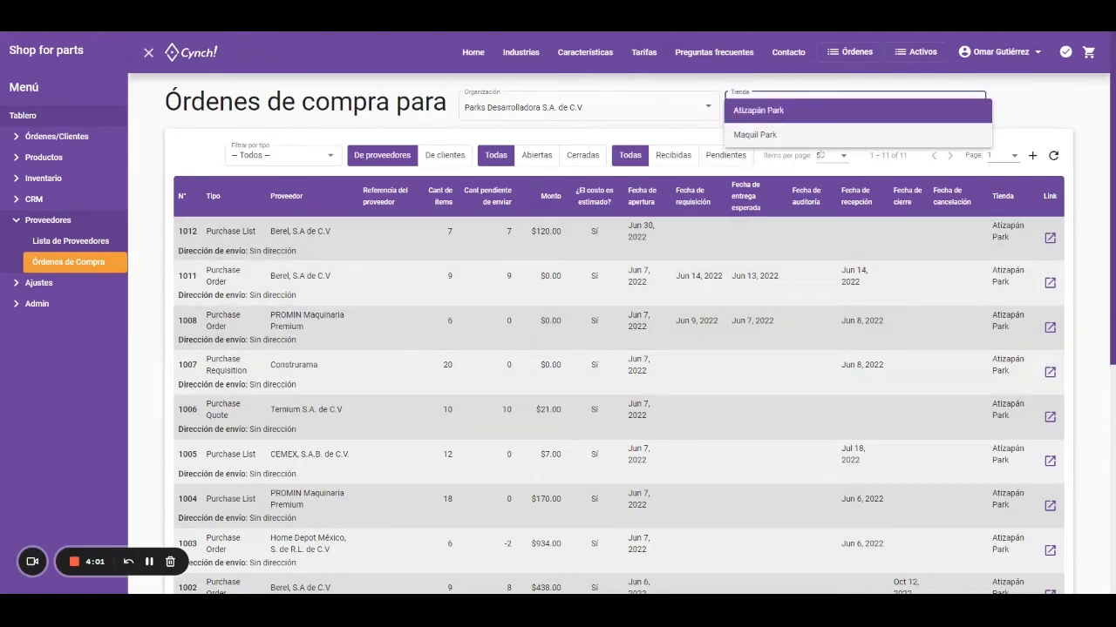
{"action": "left_click", "coordinate": [1032, 99]}
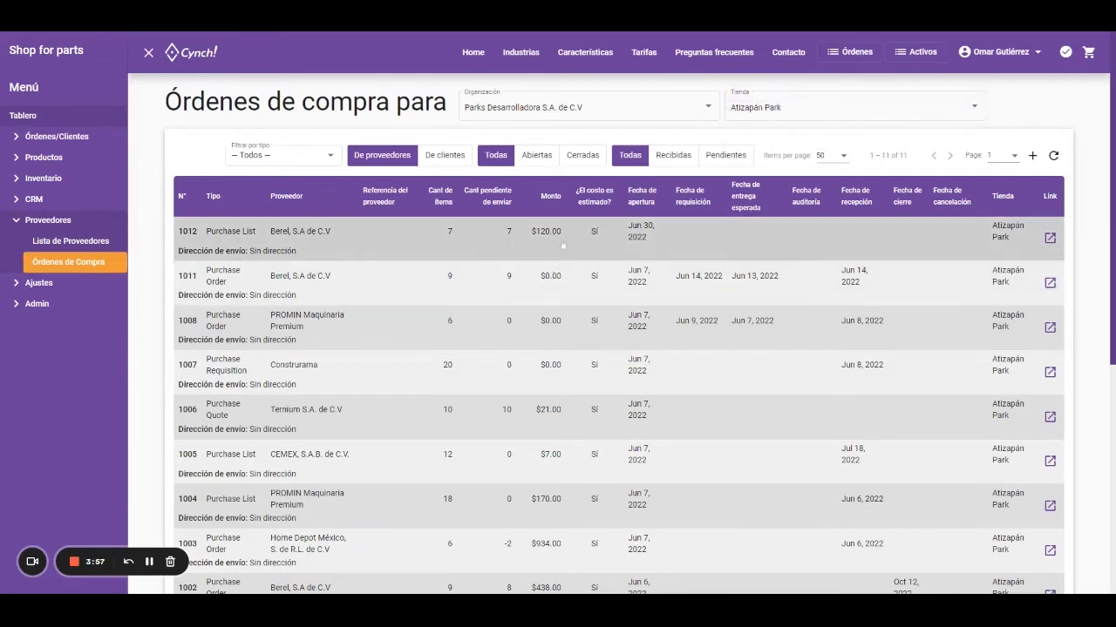
{"action": "scroll", "coordinate": [563, 246], "scroll_direction": "down", "scroll_amount": 3}
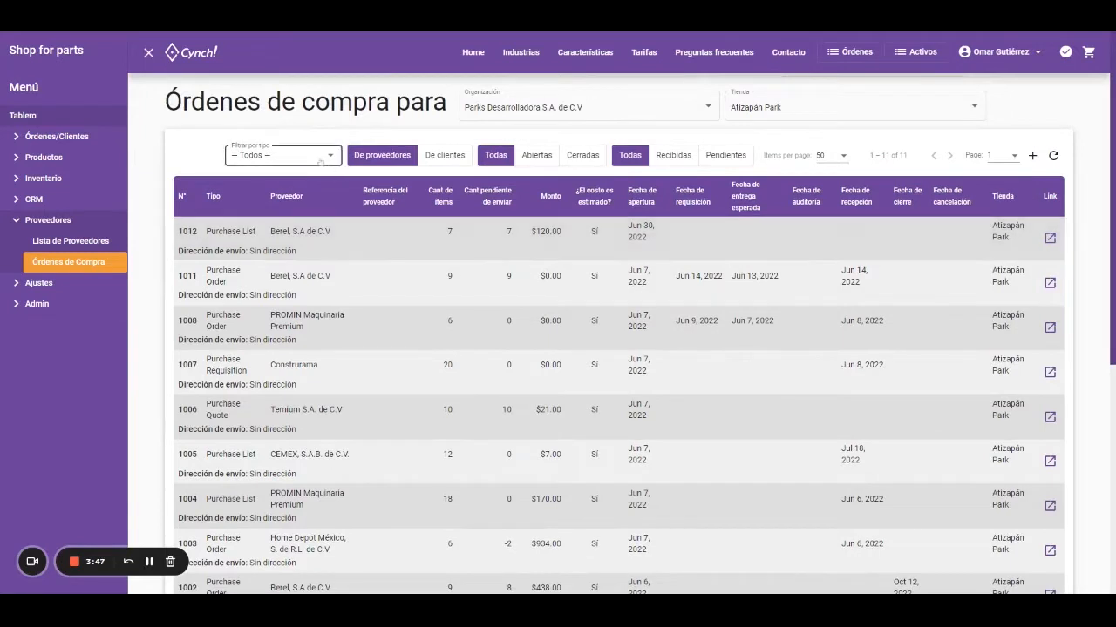
{"action": "left_click", "coordinate": [288, 155]}
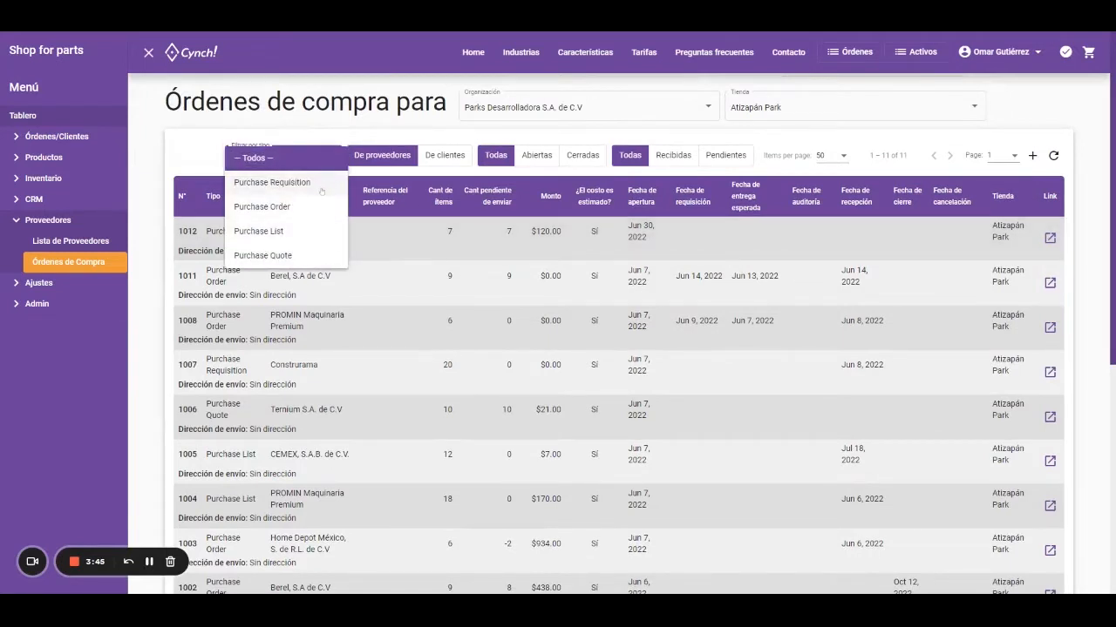
{"action": "left_click", "coordinate": [420, 179]}
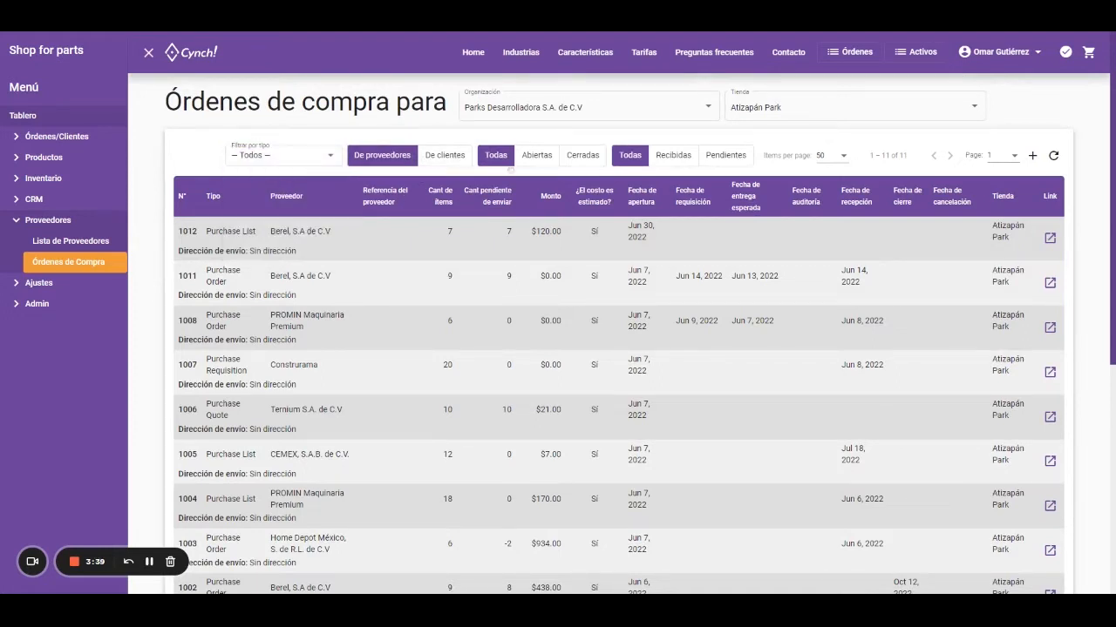
Step: Filter the supplier purchase orders by status, first Abiertas and finally Cerradas with reception set to Pendientes
{"action": "left_click", "coordinate": [536, 157]}
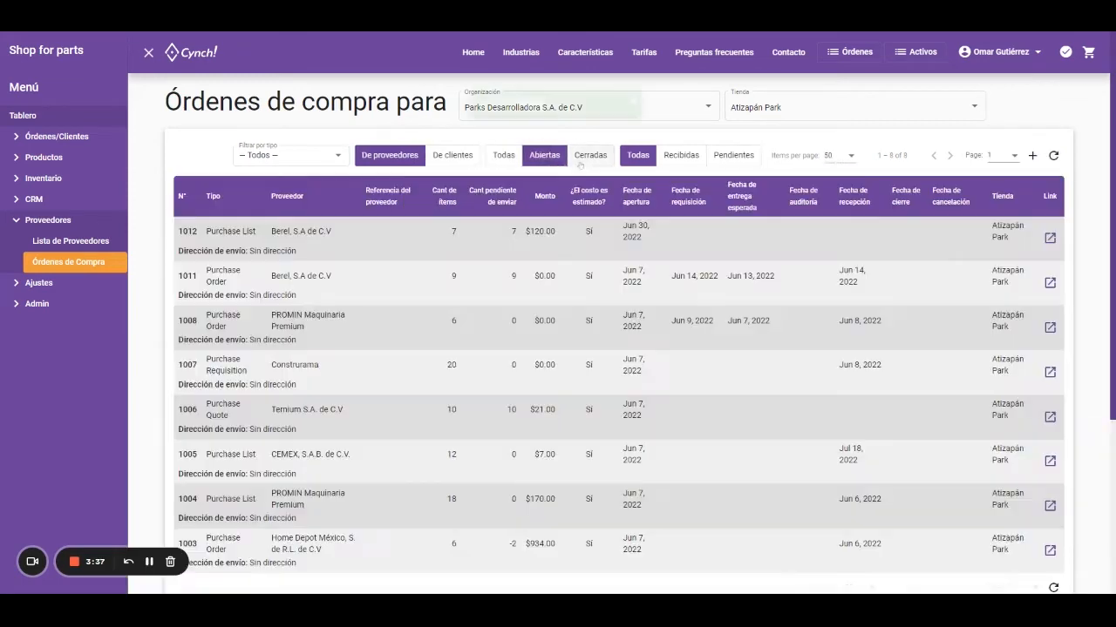
{"action": "left_click", "coordinate": [590, 155]}
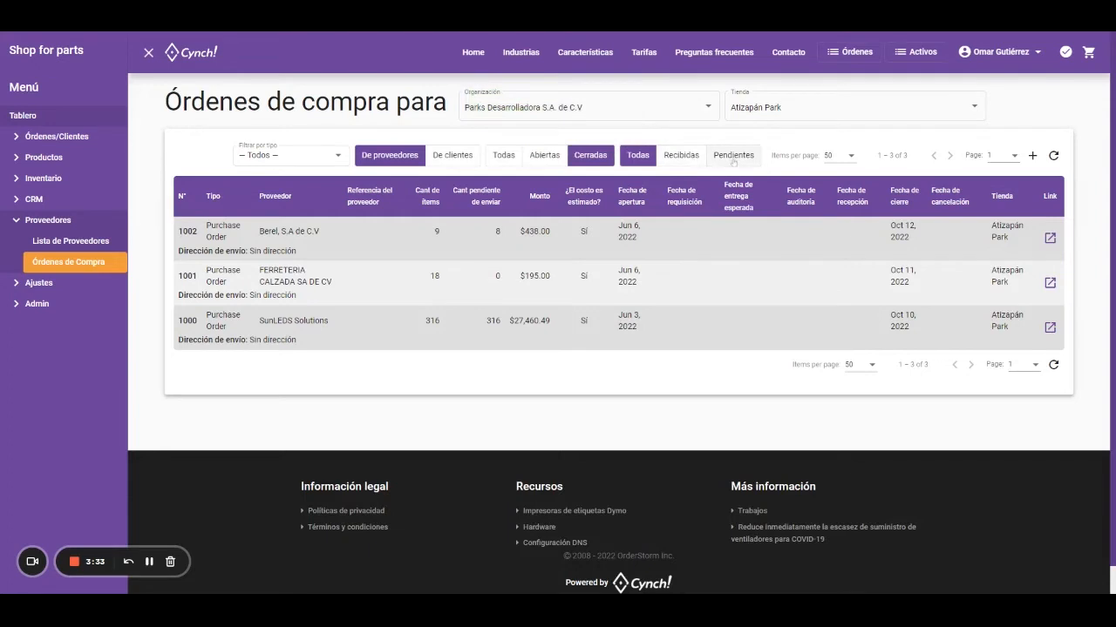
{"action": "left_click", "coordinate": [734, 159]}
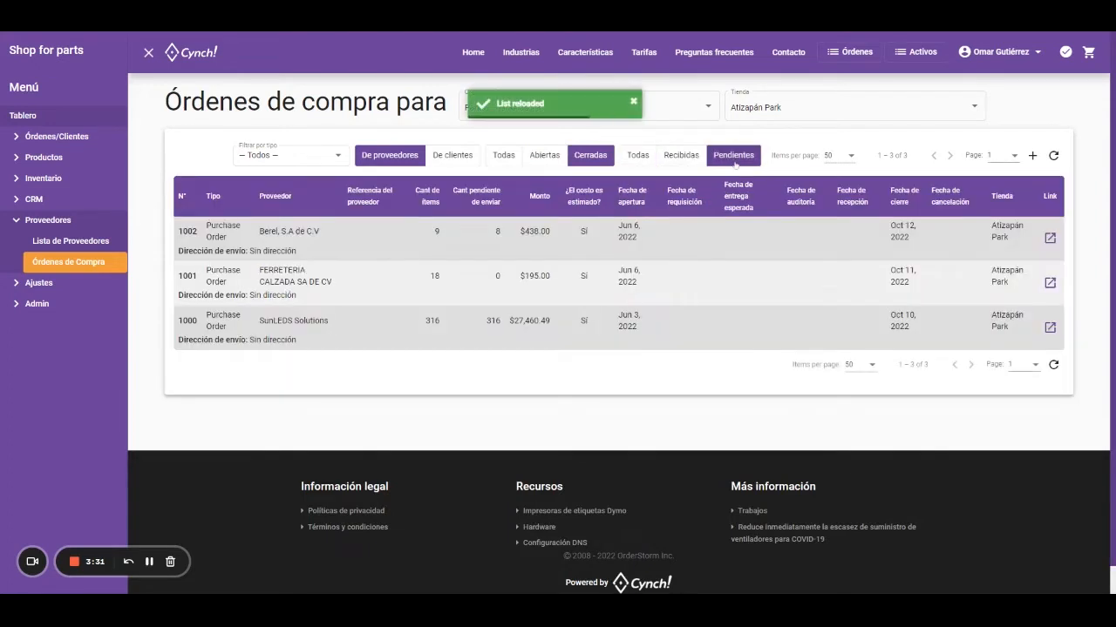
{"action": "left_click", "coordinate": [1032, 155]}
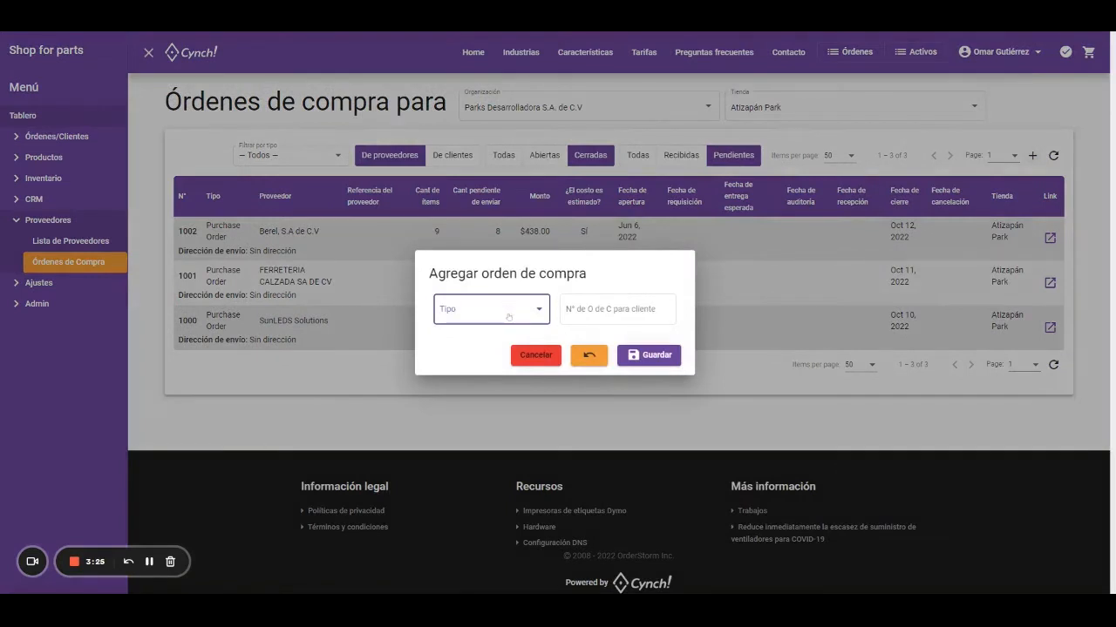
{"action": "left_click", "coordinate": [509, 315]}
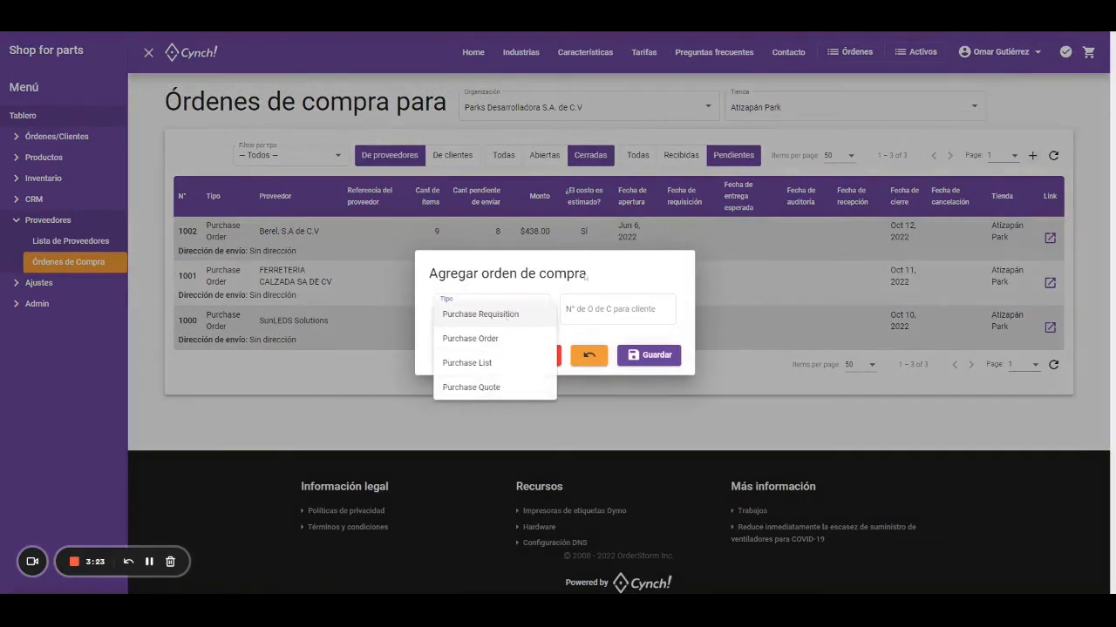
{"action": "left_click", "coordinate": [586, 277]}
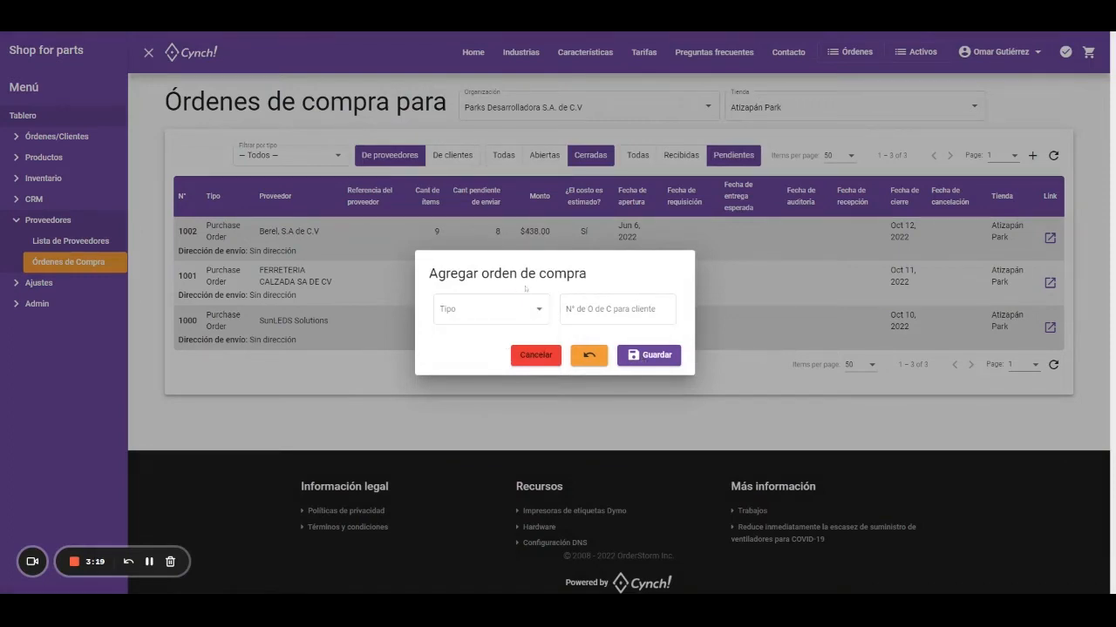
{"action": "left_click", "coordinate": [542, 366]}
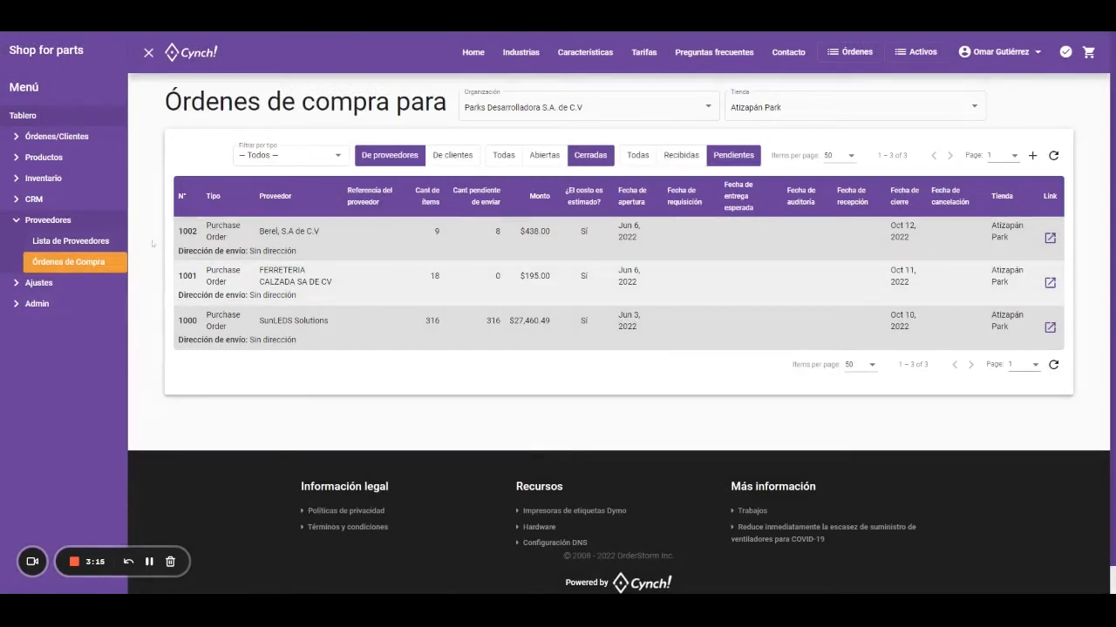
Step: Open the closed Berel purchase order and examine its items and general information
{"action": "left_click", "coordinate": [281, 237]}
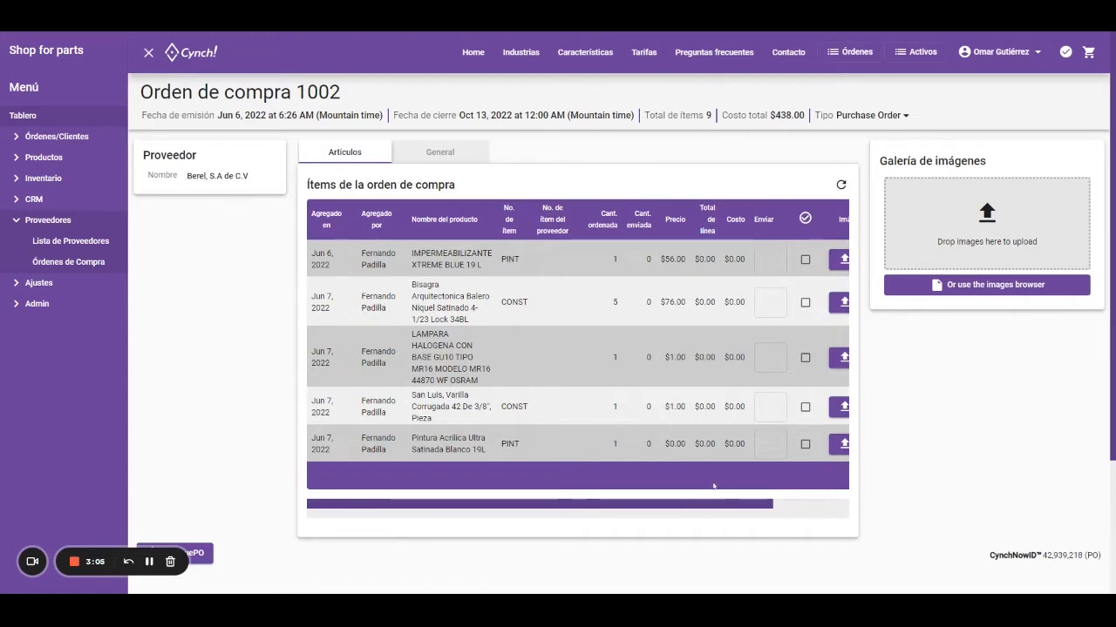
{"action": "mouse_move", "coordinate": [718, 504]}
{"action": "left_mouse_down"}
{"action": "mouse_move", "coordinate": [794, 505]}
{"action": "mouse_move", "coordinate": [718, 504]}
{"action": "left_mouse_up"}
{"action": "left_click", "coordinate": [476, 155]}
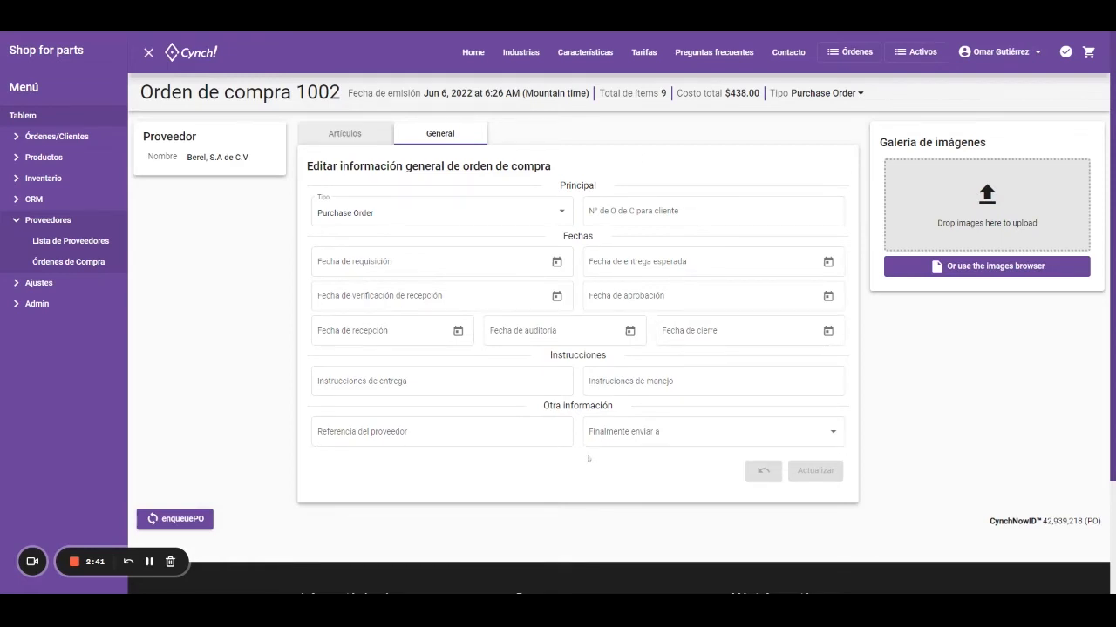
Step: View the supplier list and go to the inventory receiving page (Recibiendo)
{"action": "left_click", "coordinate": [88, 248]}
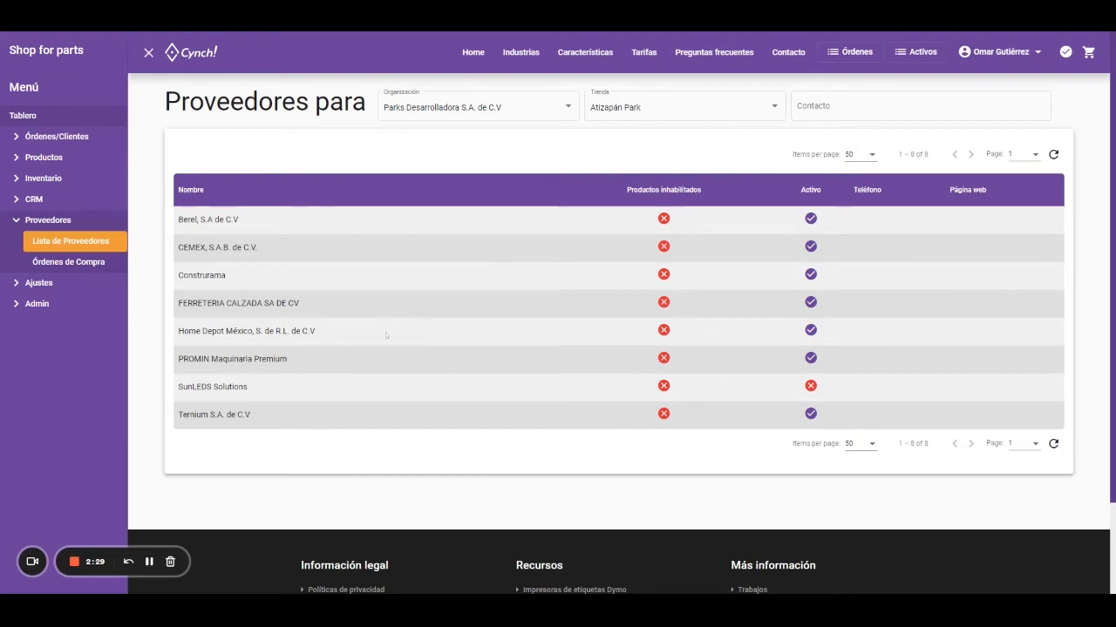
{"action": "left_click", "coordinate": [49, 220]}
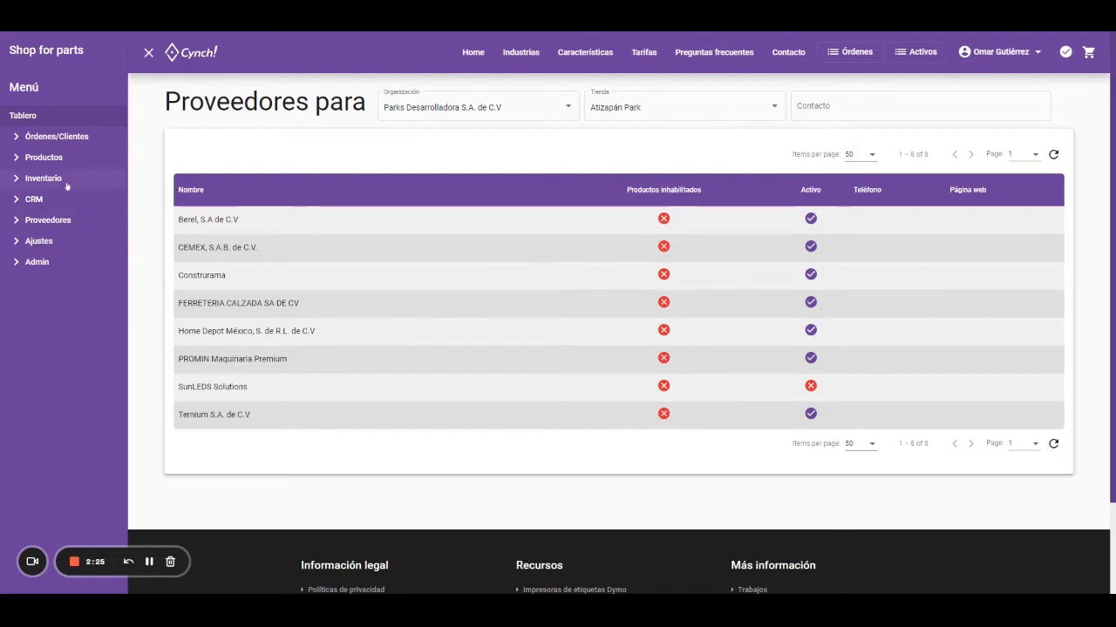
{"action": "left_click", "coordinate": [65, 180]}
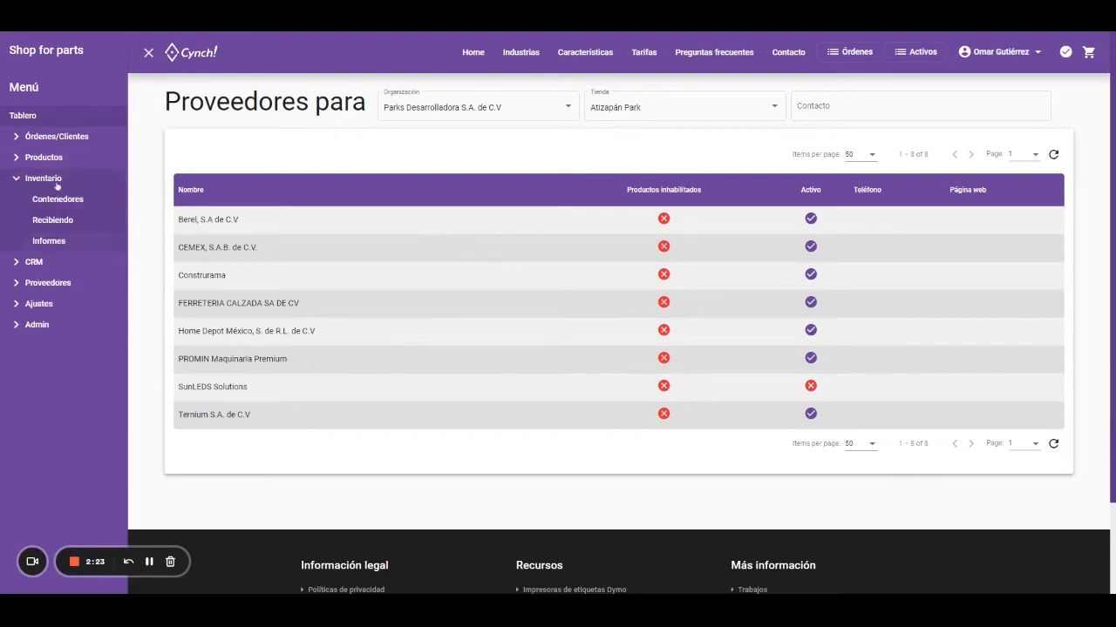
{"action": "left_click", "coordinate": [76, 225]}
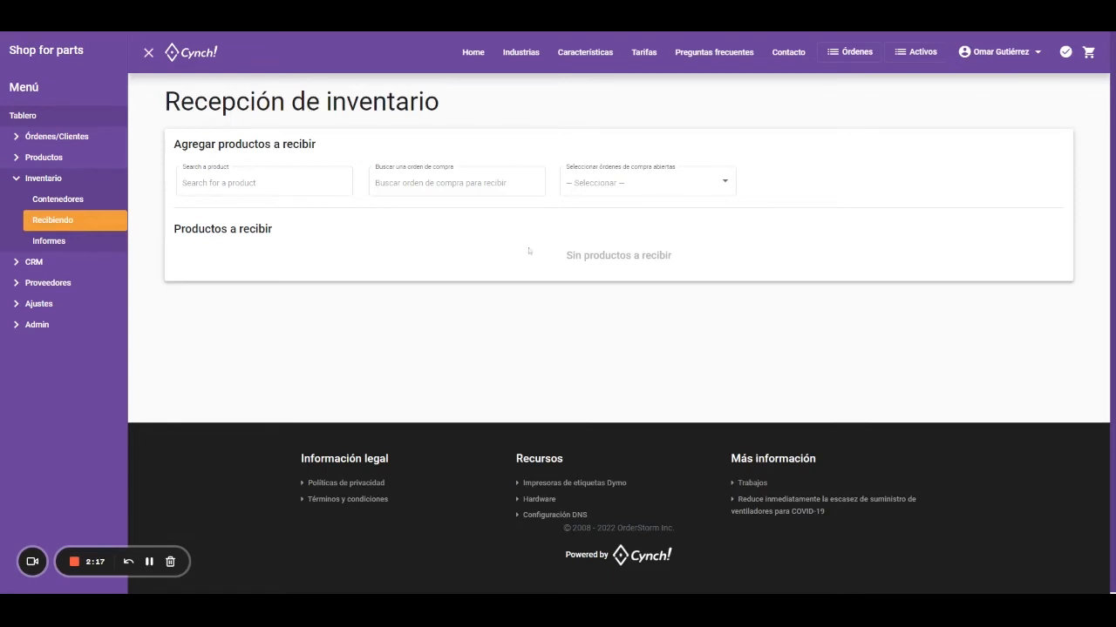
Step: Search the products to receive for "Pintura", choose Pintura Acrilica Ultra Satinada Blanco 19L, and dismiss its open purchase orders dialog
{"action": "left_click", "coordinate": [328, 193]}
{"action": "left_click", "coordinate": [265, 183]}
{"action": "type", "text": "Pintur"}
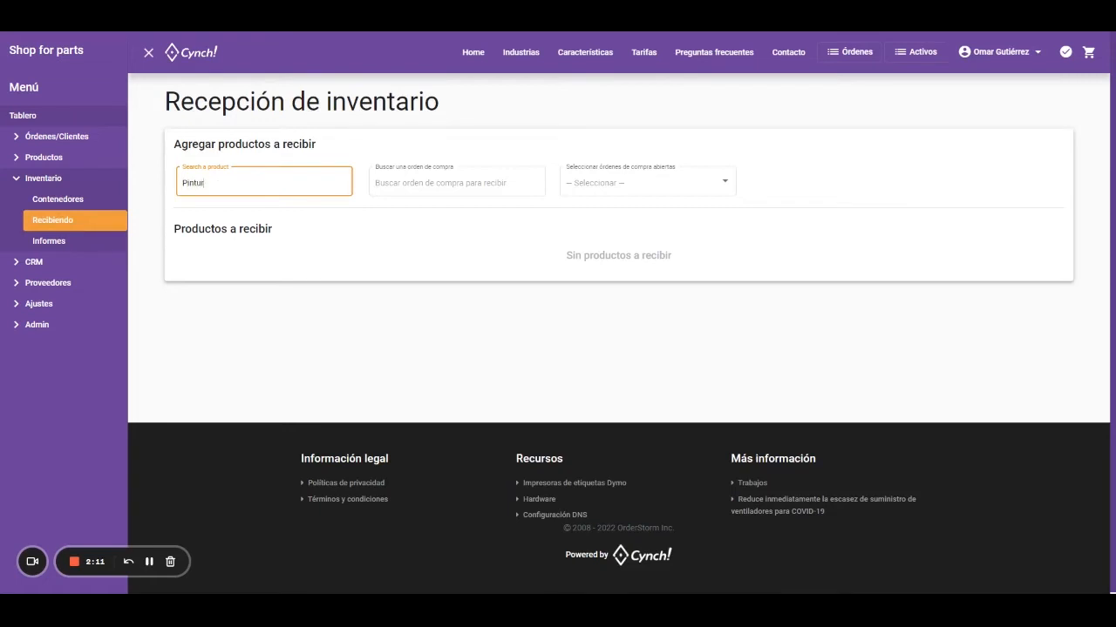
{"action": "type", "text": "a"}
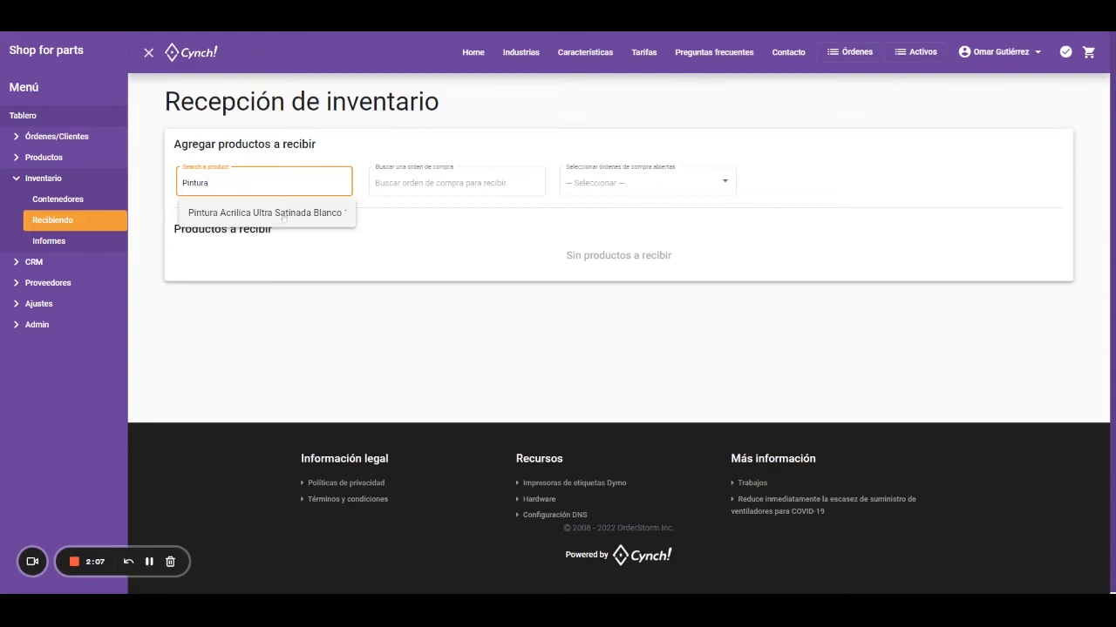
{"action": "left_click", "coordinate": [283, 213]}
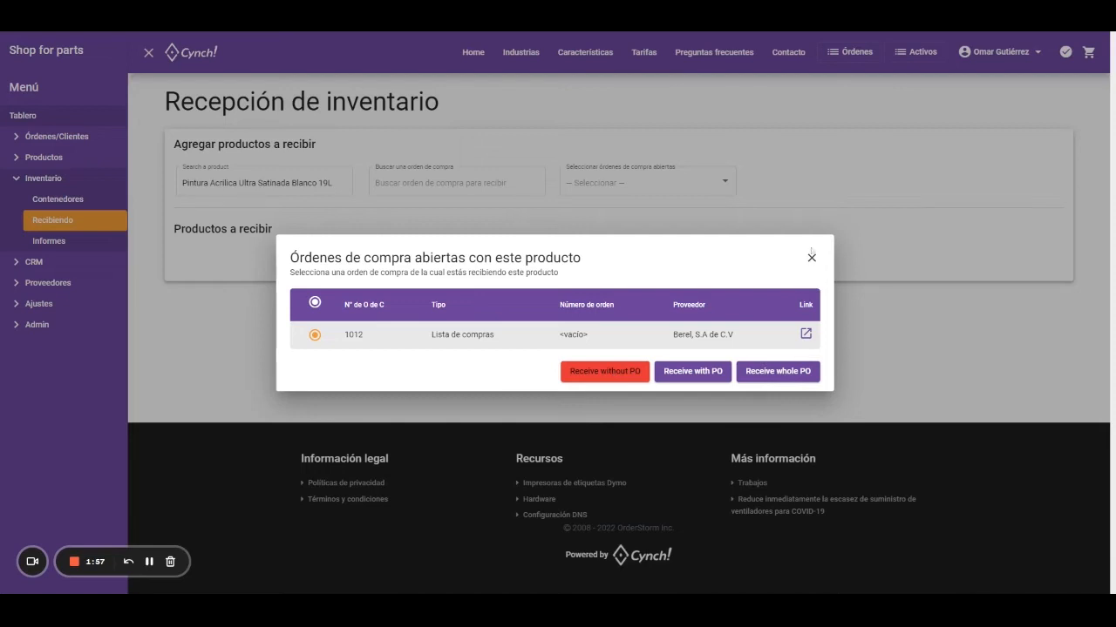
{"action": "left_click", "coordinate": [812, 258]}
Step: Enter the purchase order number in the order search and select the open Berel, S.A de C.V order for receiving
{"action": "left_click", "coordinate": [448, 182]}
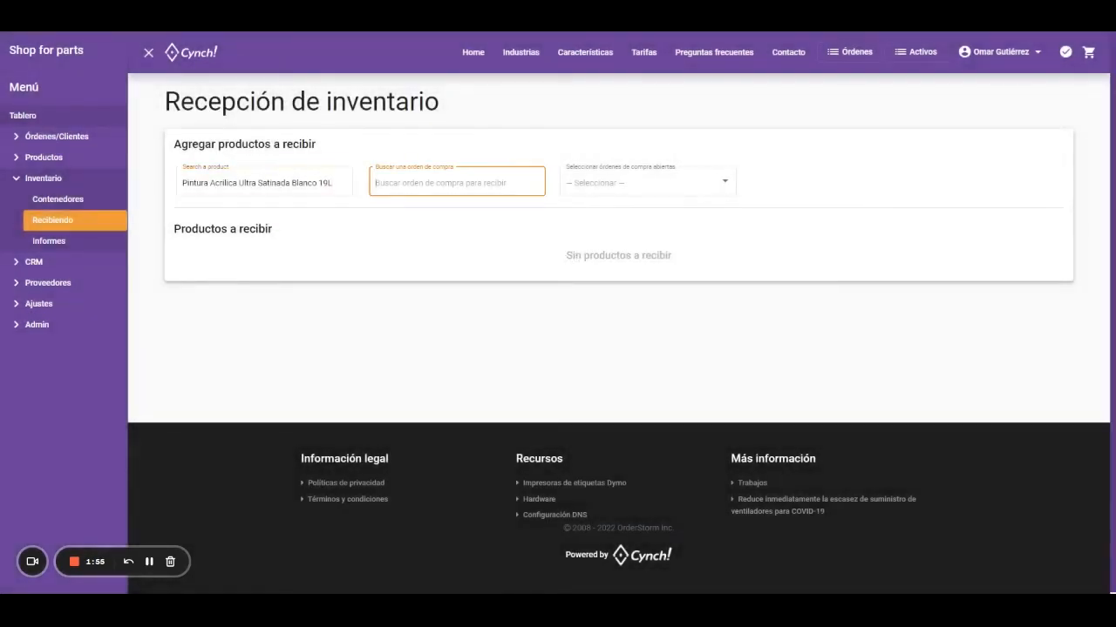
{"action": "type", "text": "1012"}
{"action": "left_click", "coordinate": [667, 184]}
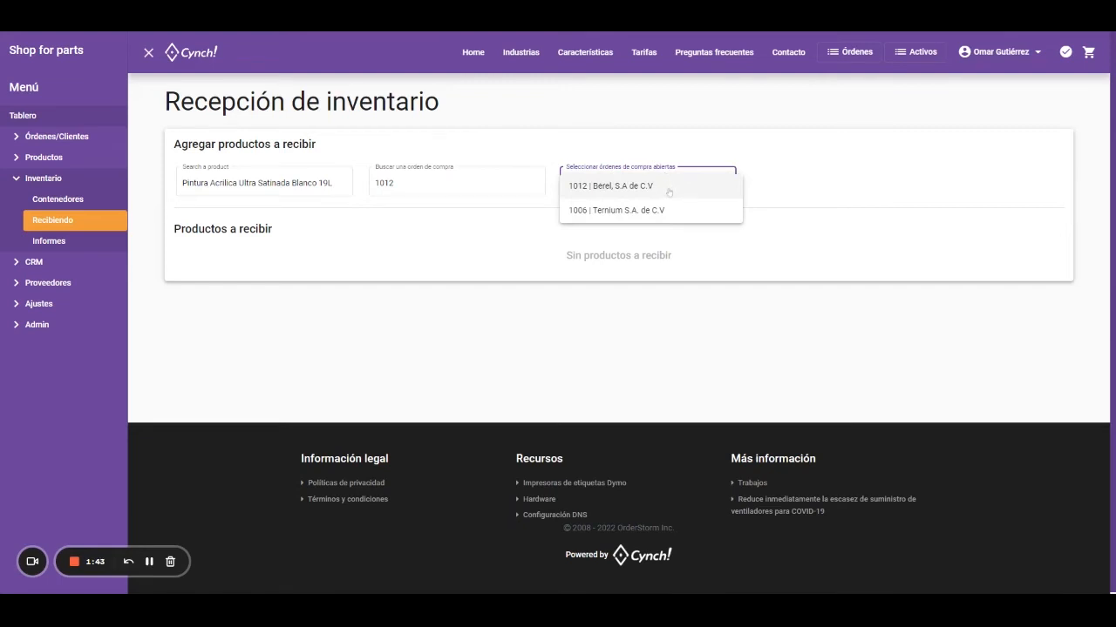
{"action": "left_click", "coordinate": [668, 192]}
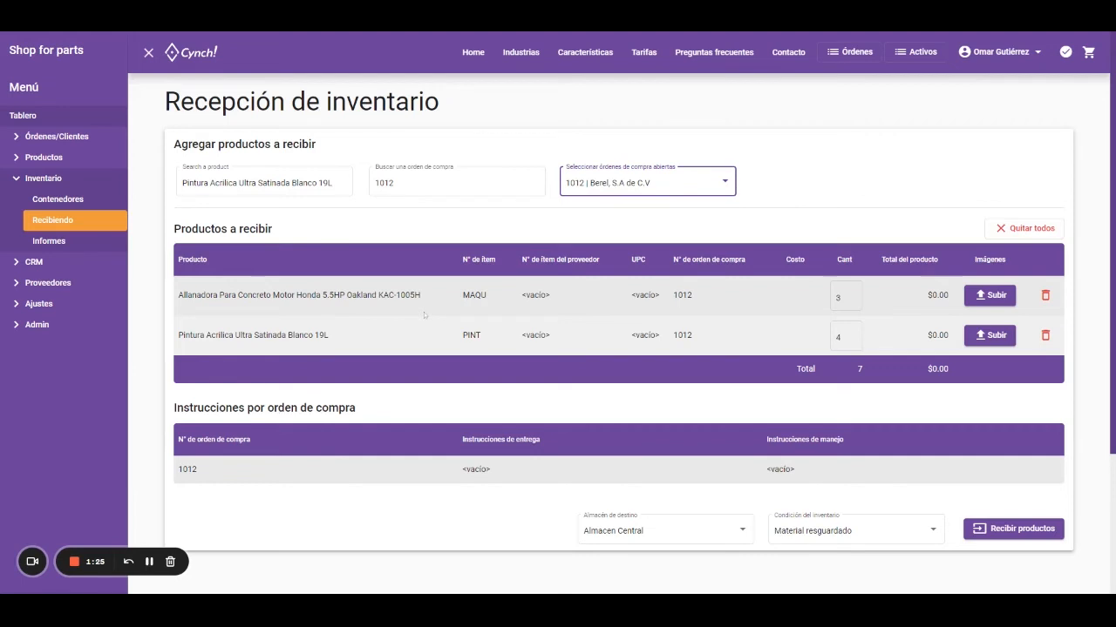
Step: Set the destination warehouse to Bodega Oficina and receive the listed products
{"action": "scroll", "coordinate": [666, 538], "scroll_direction": "down", "scroll_amount": 1}
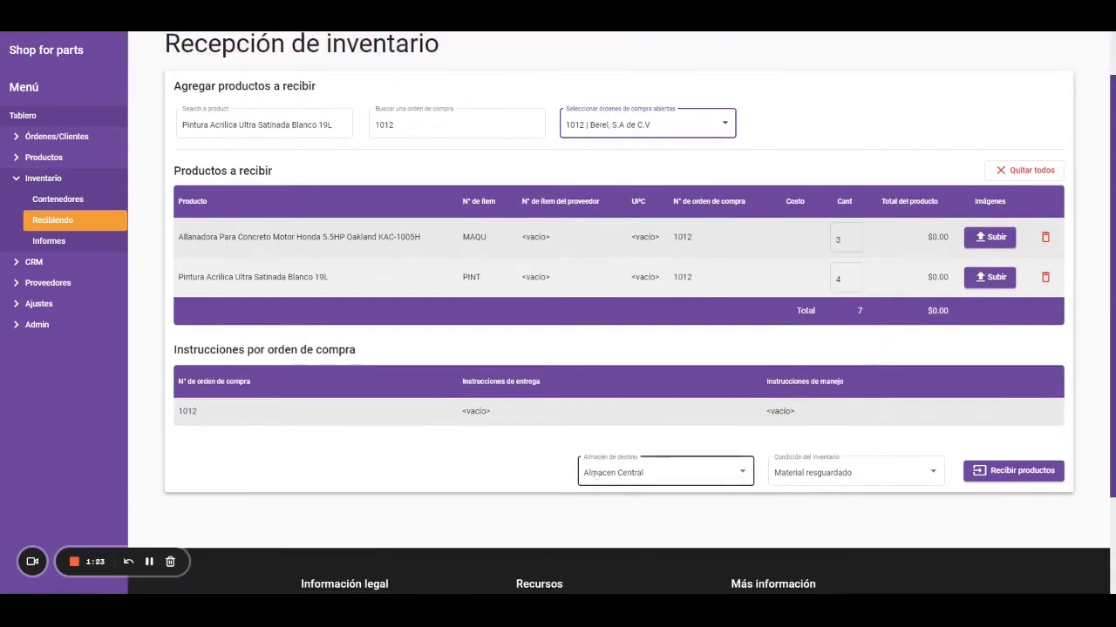
{"action": "left_click", "coordinate": [655, 479]}
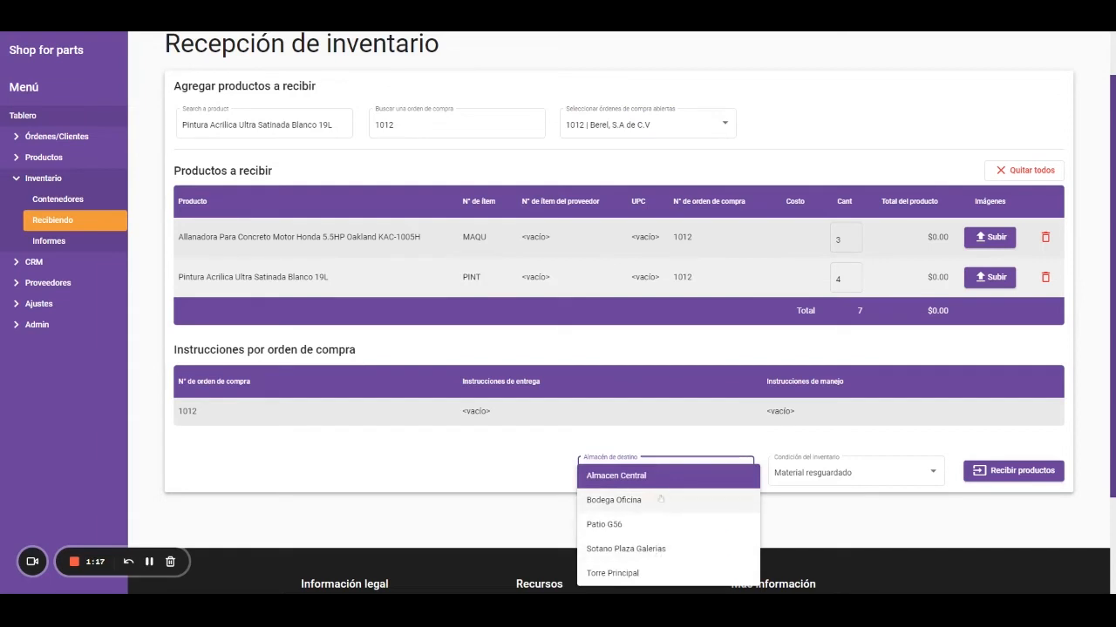
{"action": "left_click", "coordinate": [660, 501]}
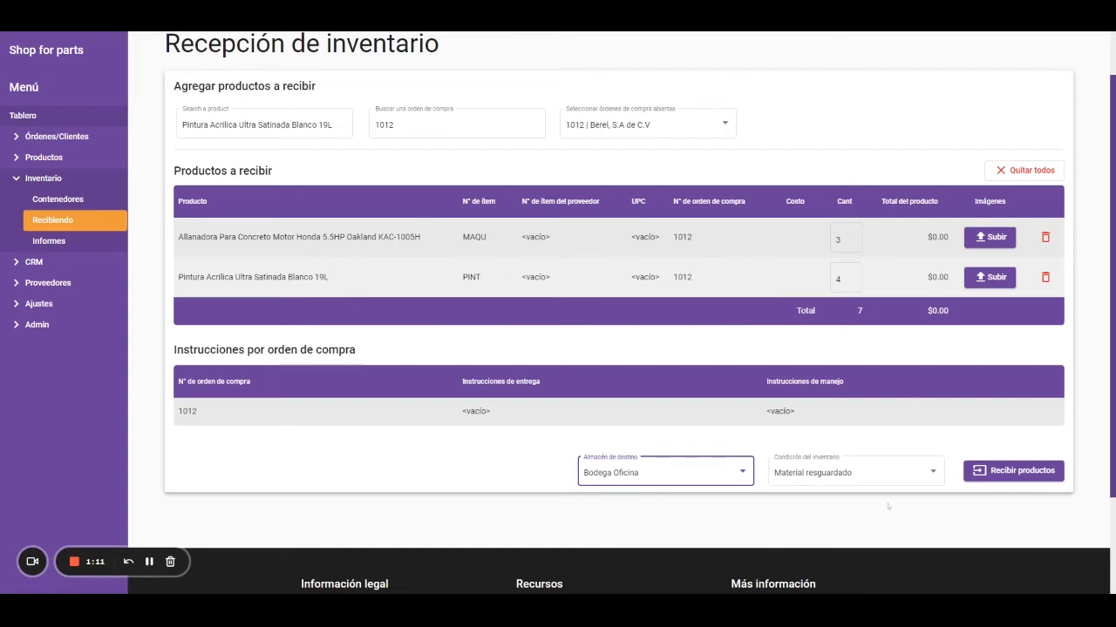
{"action": "left_click", "coordinate": [1015, 474]}
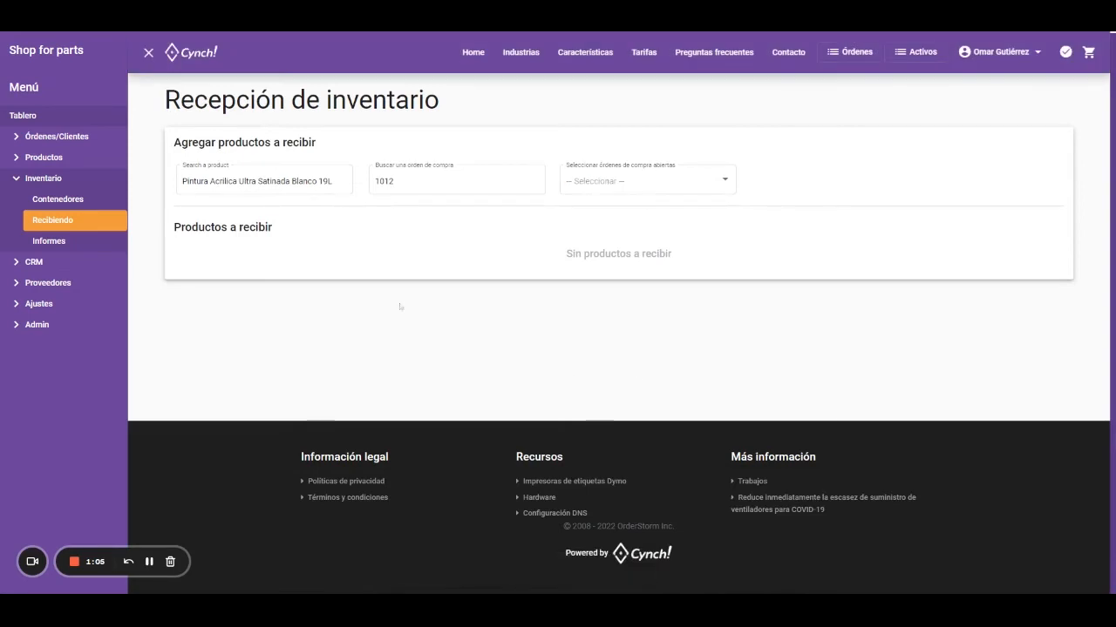
Step: Open the inventory report and examine the available products with their conditions and quantities
{"action": "left_click", "coordinate": [72, 244]}
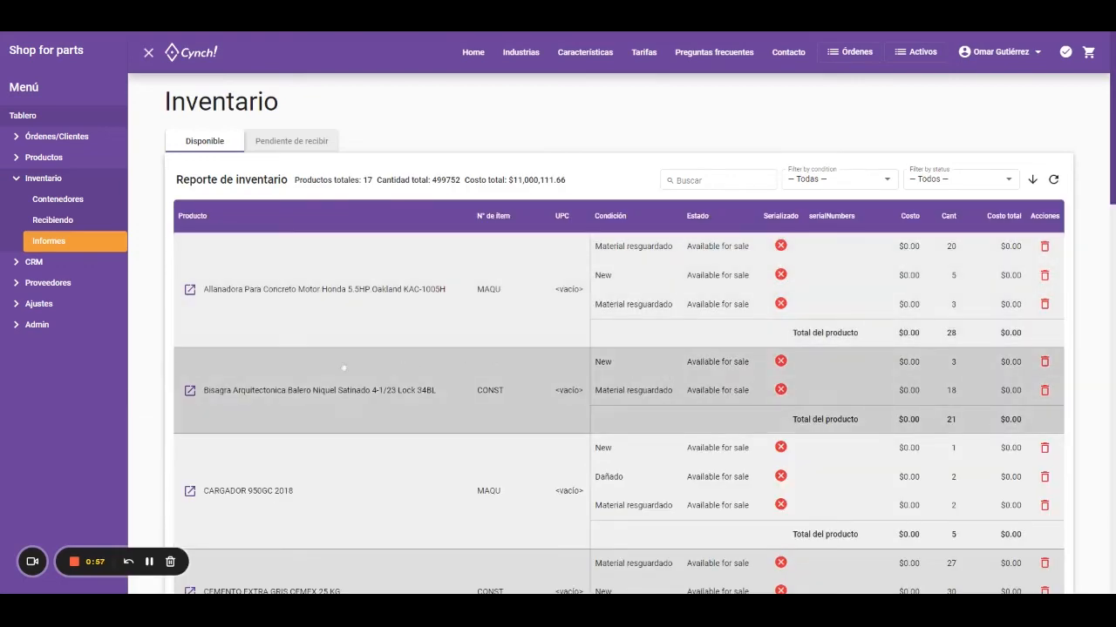
{"action": "scroll", "coordinate": [585, 240], "scroll_direction": "down", "scroll_amount": 1}
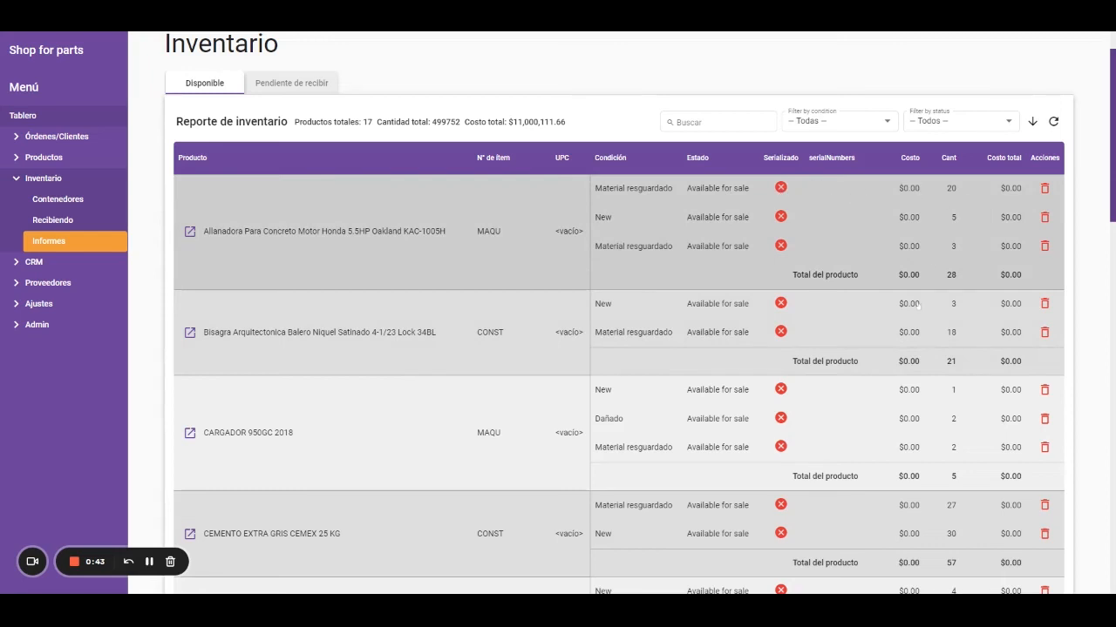
{"action": "scroll", "coordinate": [918, 305], "scroll_direction": "down", "scroll_amount": 15}
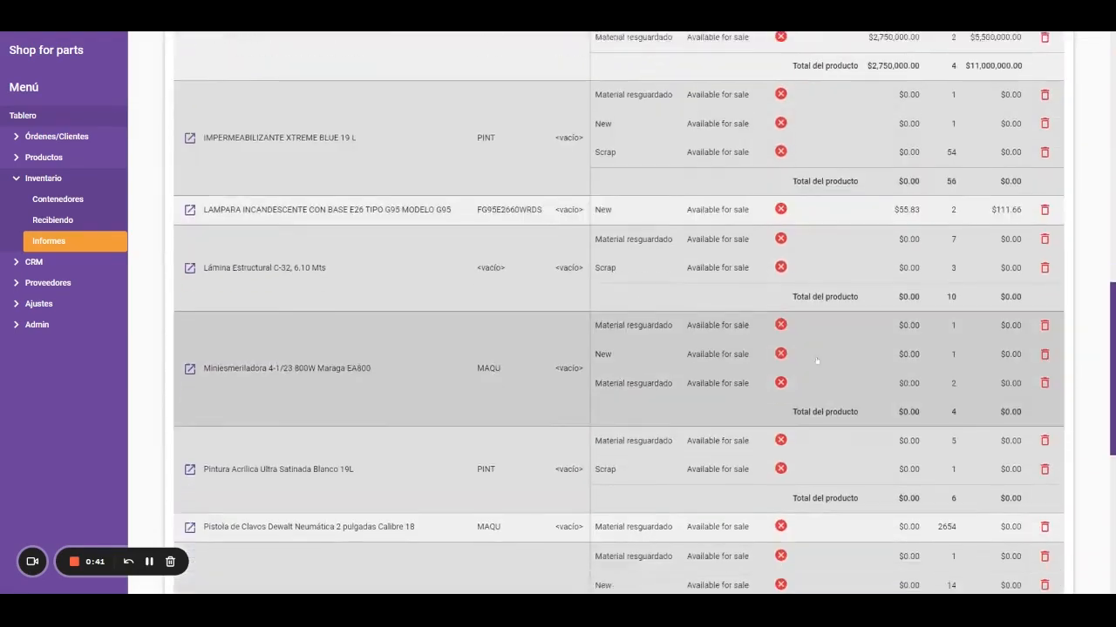
{"action": "scroll", "coordinate": [816, 360], "scroll_direction": "down", "scroll_amount": 5}
{"action": "scroll", "coordinate": [787, 381], "scroll_direction": "up", "scroll_amount": 10}
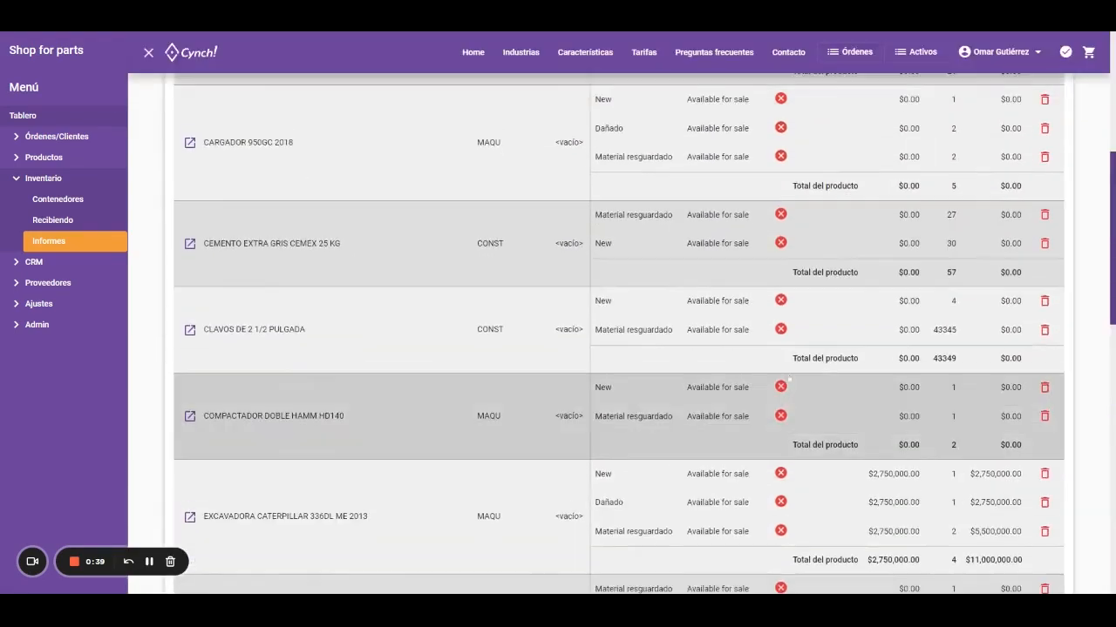
{"action": "scroll", "coordinate": [789, 380], "scroll_direction": "up", "scroll_amount": 5}
Step: Review the products pending receipt in the inventory report and open the inventory containers page
{"action": "left_click", "coordinate": [296, 141]}
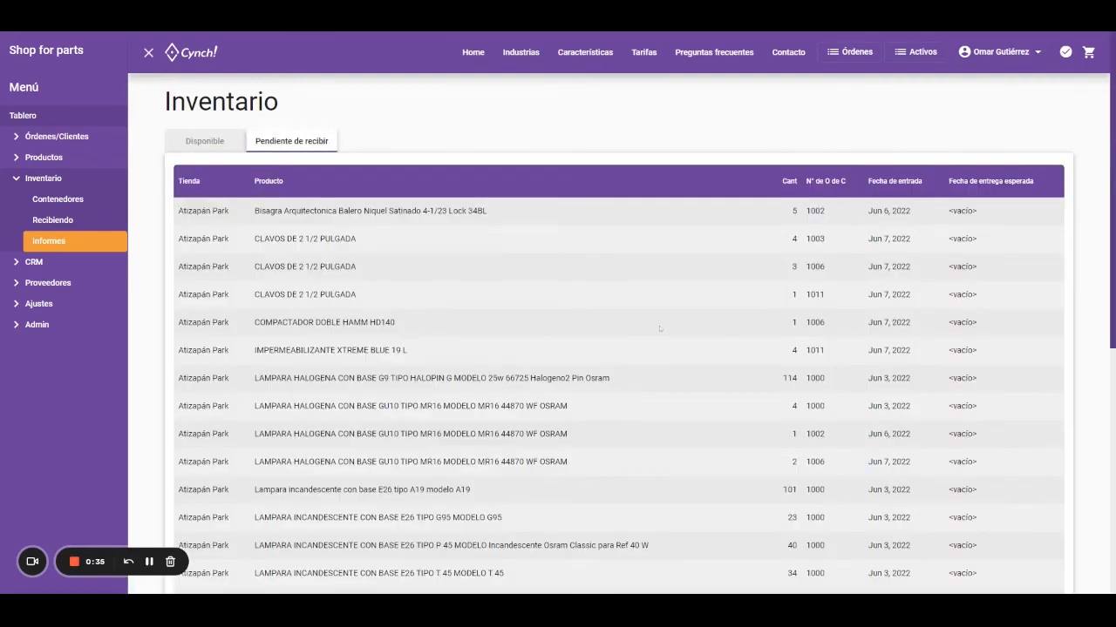
{"action": "scroll", "coordinate": [660, 329], "scroll_direction": "down", "scroll_amount": 4}
{"action": "left_click", "coordinate": [84, 204]}
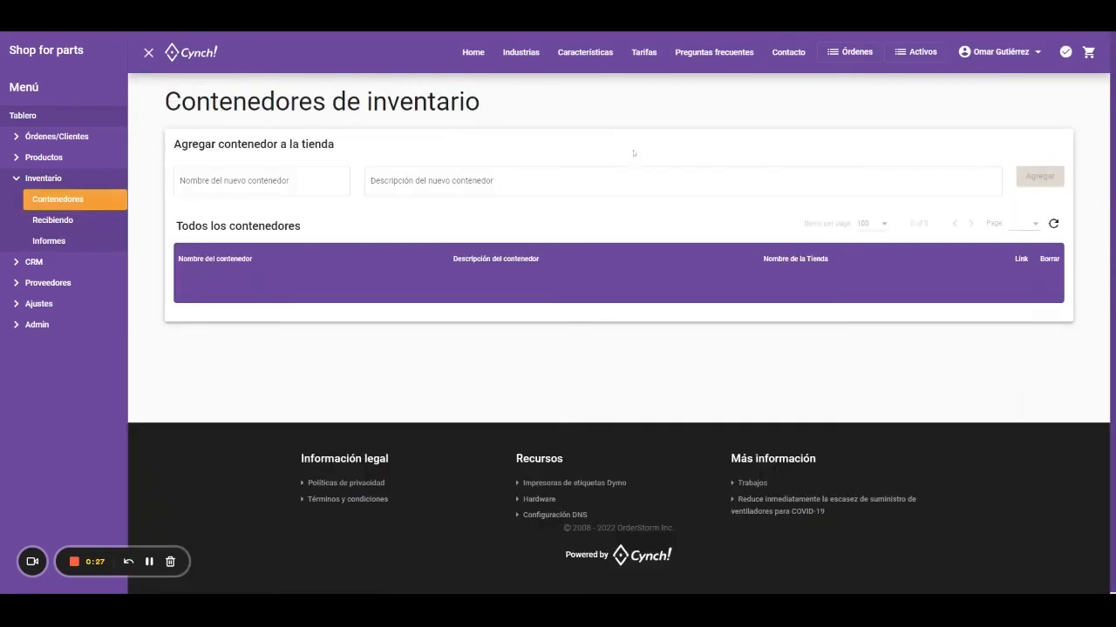